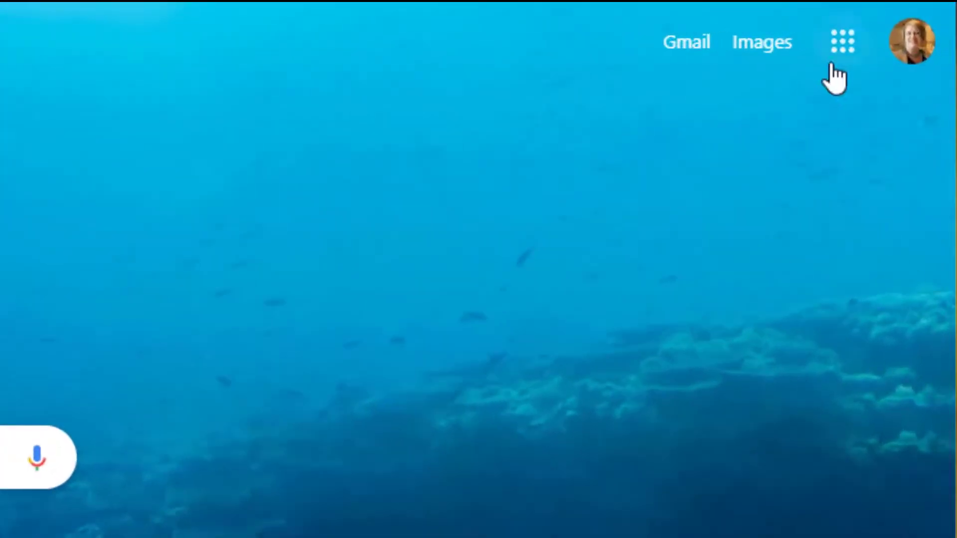
# Switch to Google Classroom and open the form for creating a new class.
pyautogui.click(840, 49)
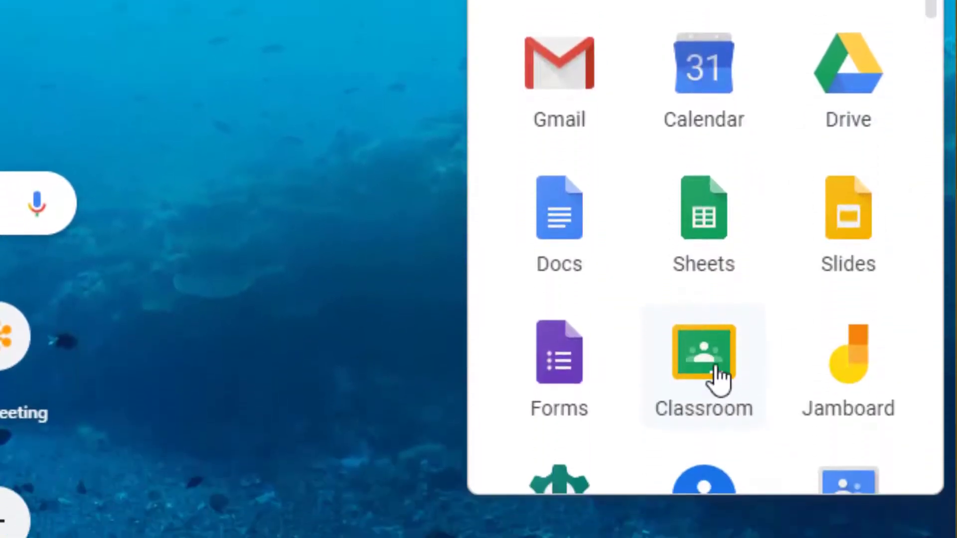
pyautogui.click(717, 372)
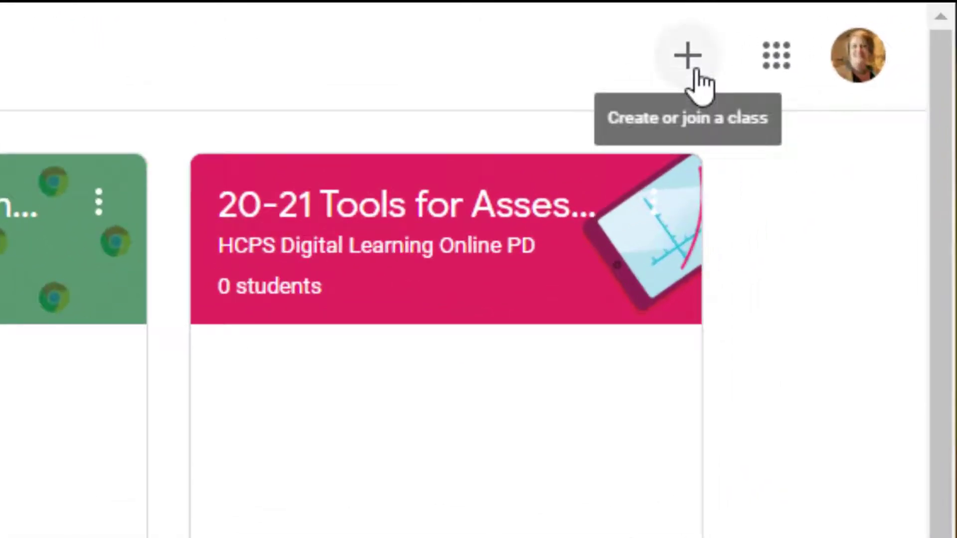
pyautogui.click(871, 20)
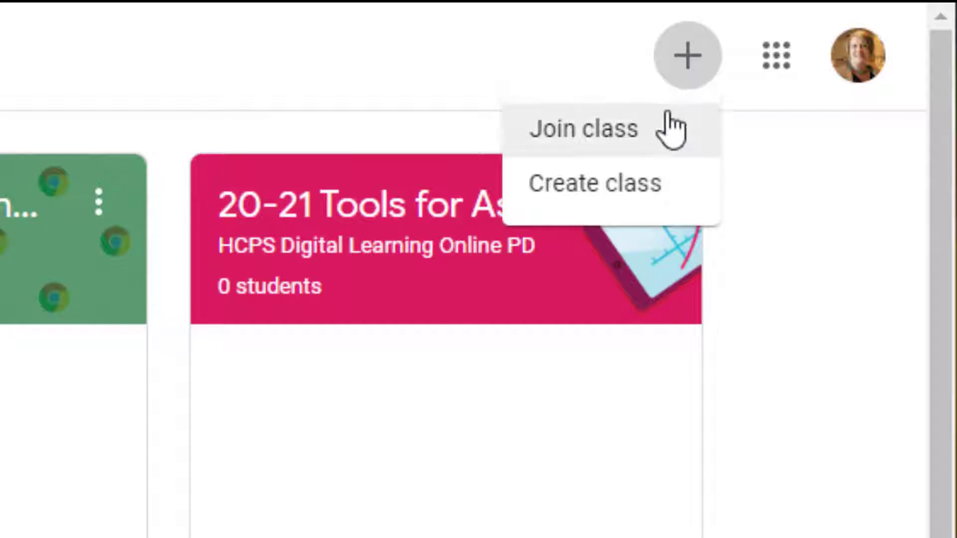
pyautogui.click(653, 174)
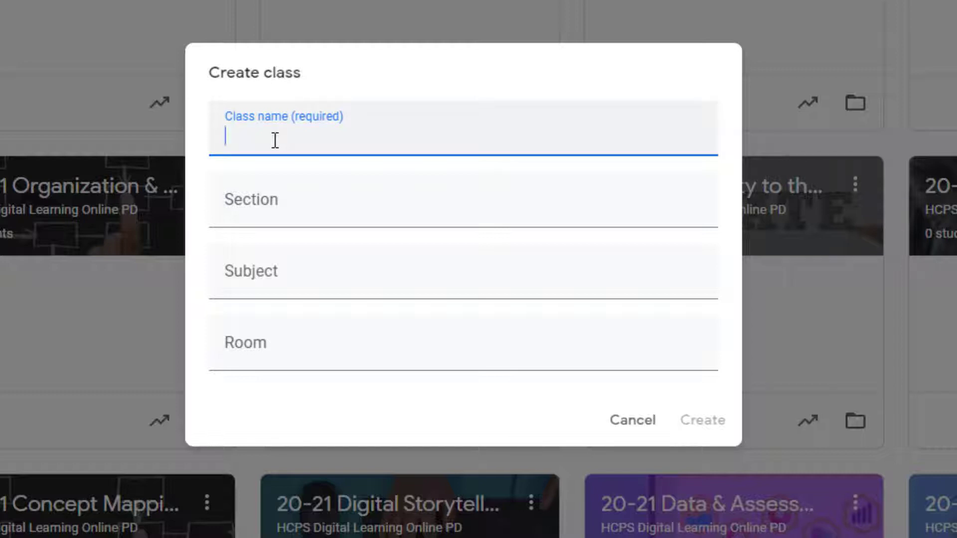
# Enter the class name as 2020-2021 followed by the teacher's title and surname in possessive form and the word Class.
pyautogui.write('2020-')
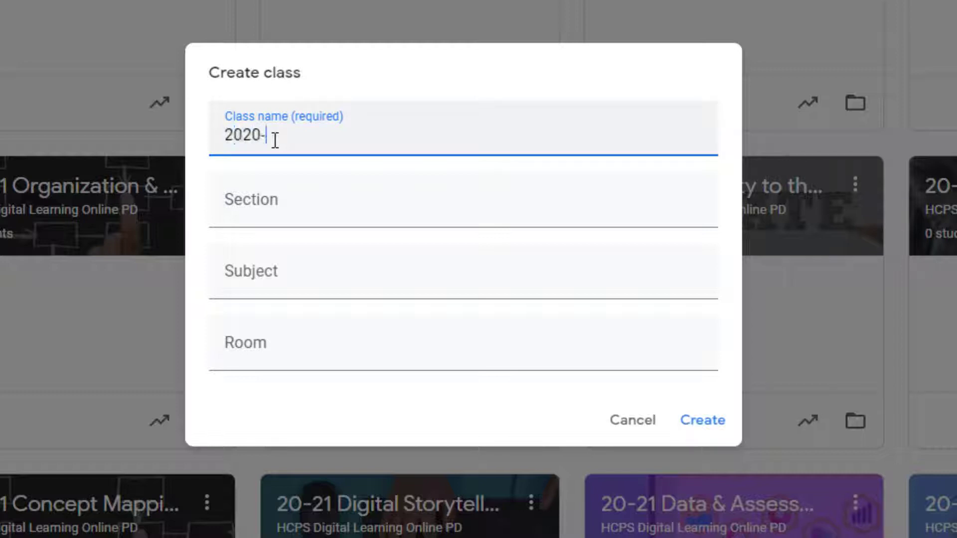
pyautogui.write('2021 Ms. Gar')
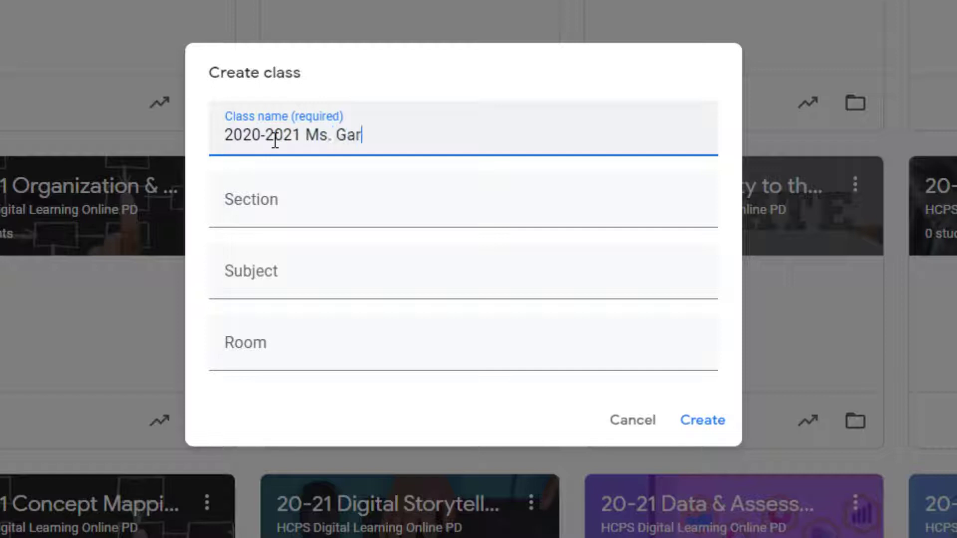
pyautogui.write("vey's Class")
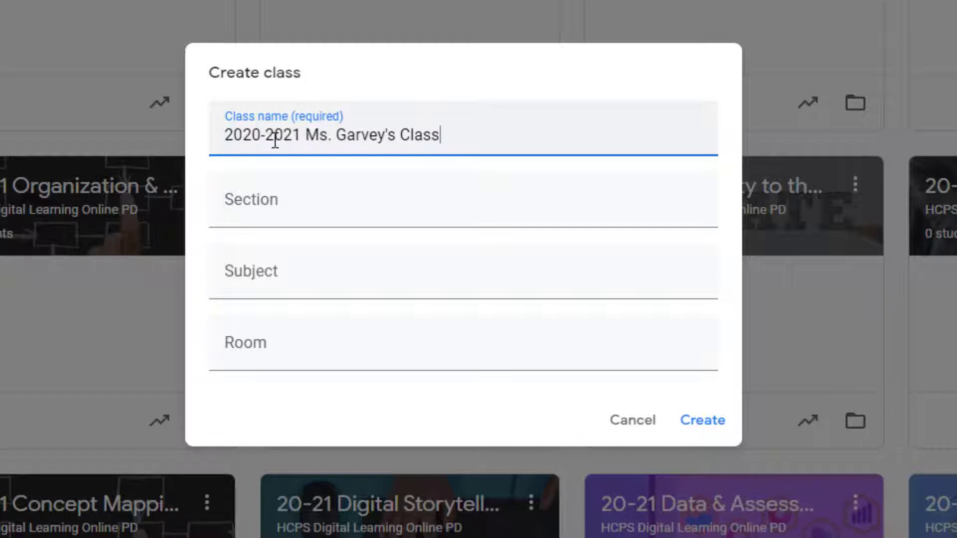
pyautogui.click(256, 205)
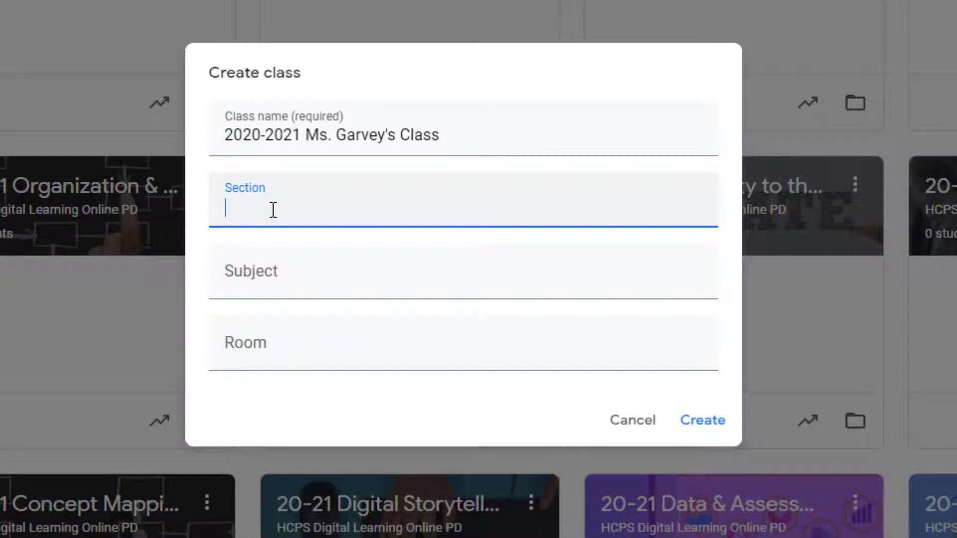
pyautogui.click(281, 278)
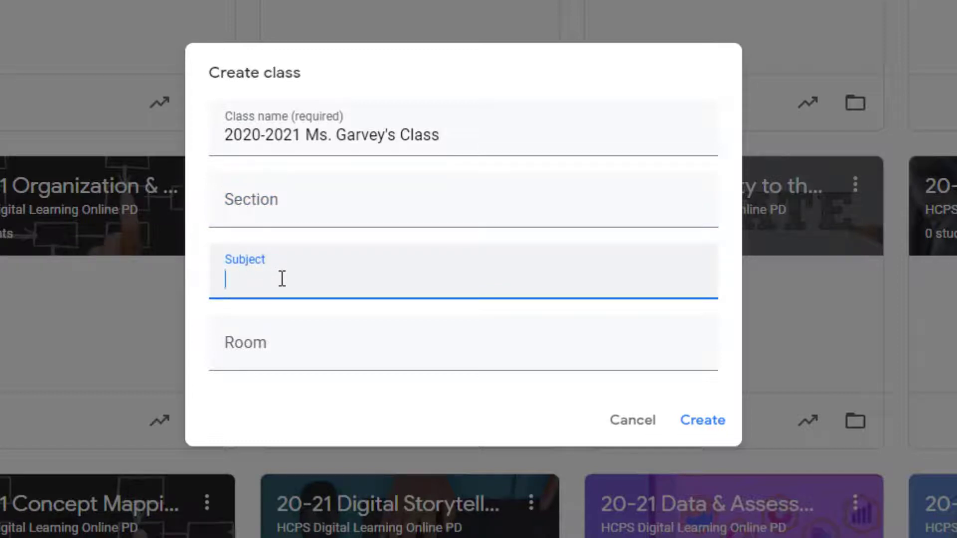
pyautogui.write('math')
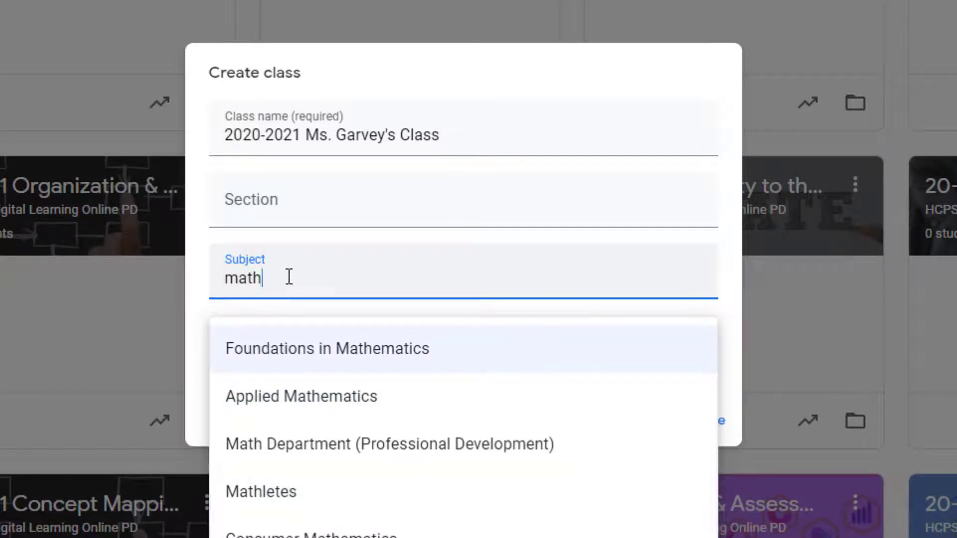
pyautogui.moveTo(289, 277); pyautogui.dragTo(198, 269)
pyautogui.press('BackSpace')
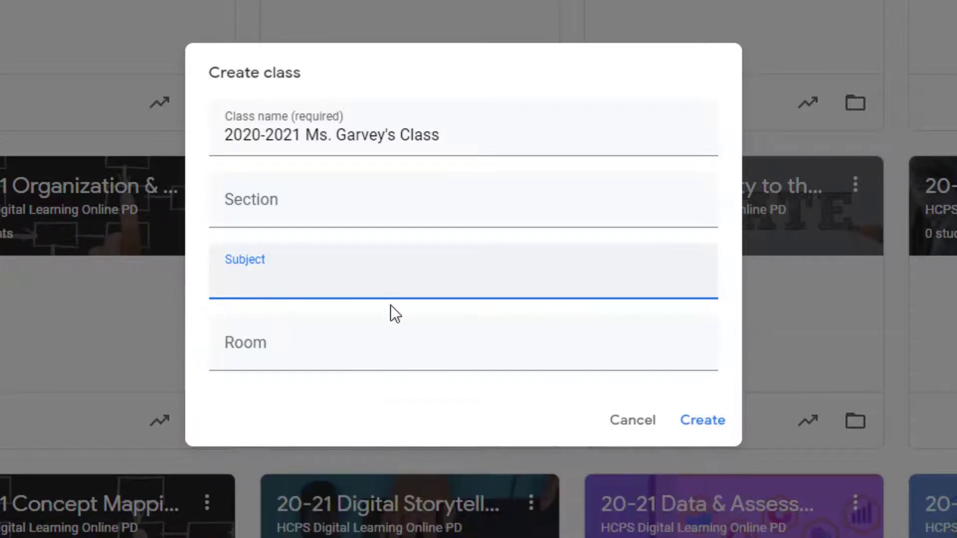
# Create the class with the section, subject and room left blank.
pyautogui.click(354, 337)
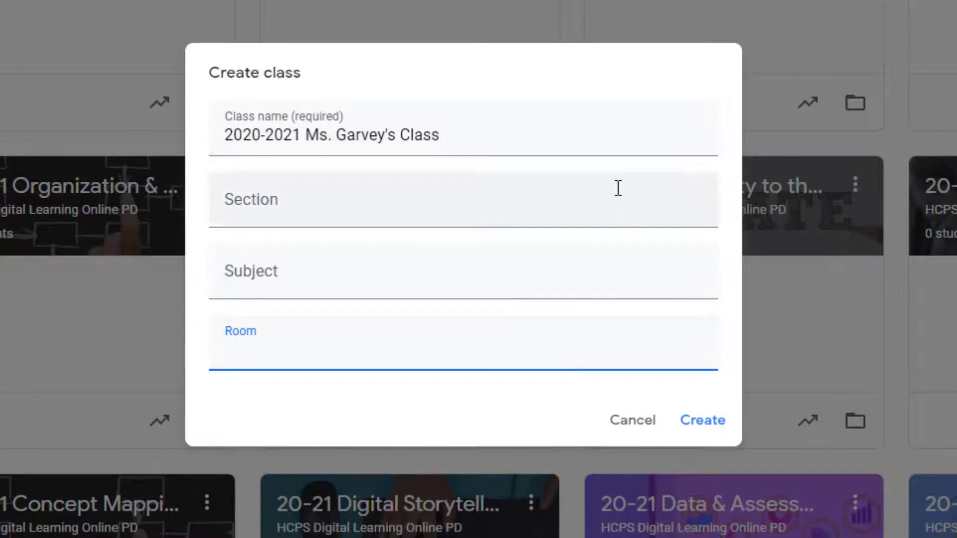
pyautogui.click(706, 423)
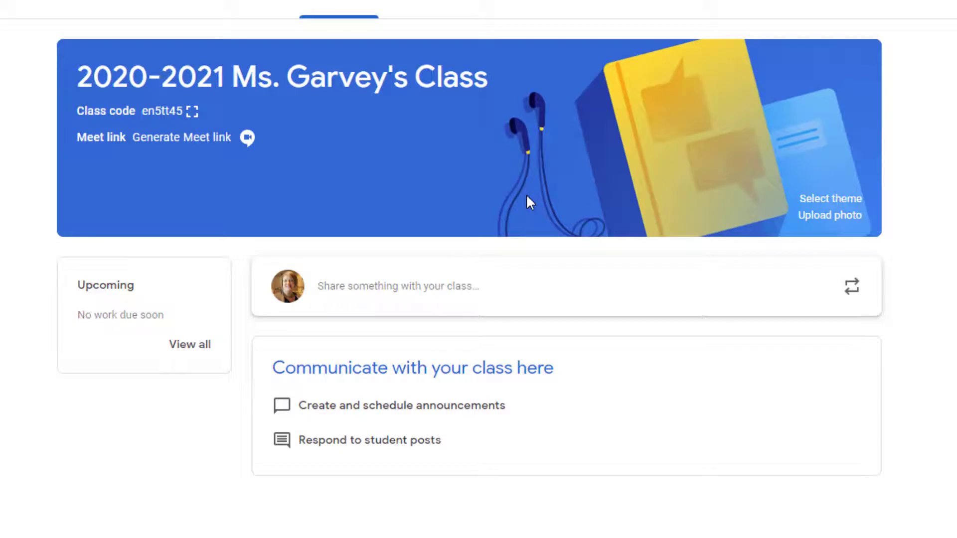
# Browse the theme gallery and apply the Math & Science theme showing a notepad and glasses as the class header.
pyautogui.click(855, 207)
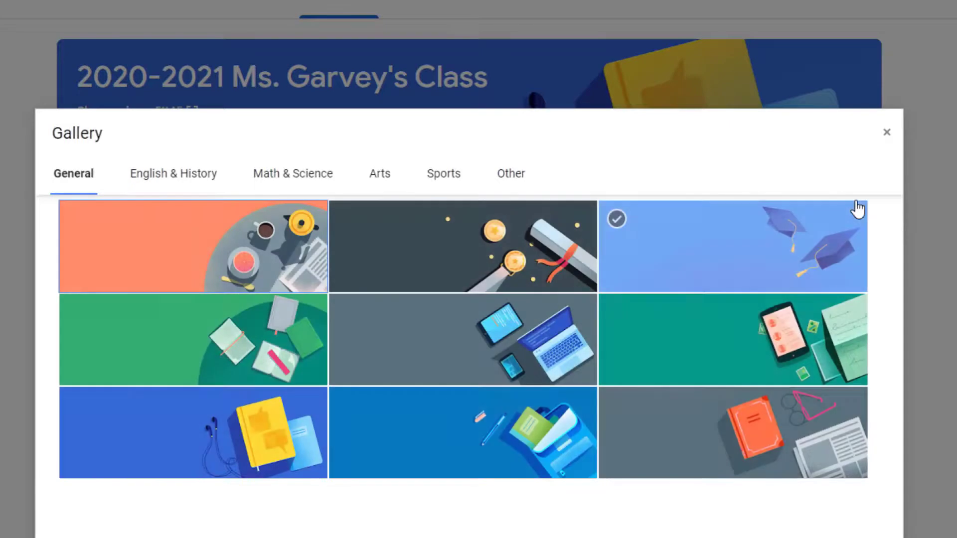
pyautogui.click(188, 188)
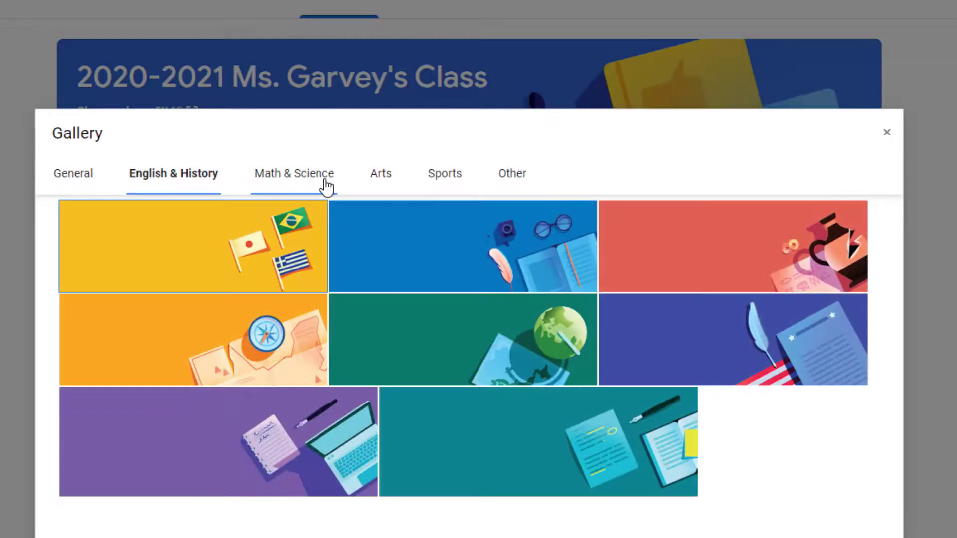
pyautogui.click(331, 187)
pyautogui.click(380, 179)
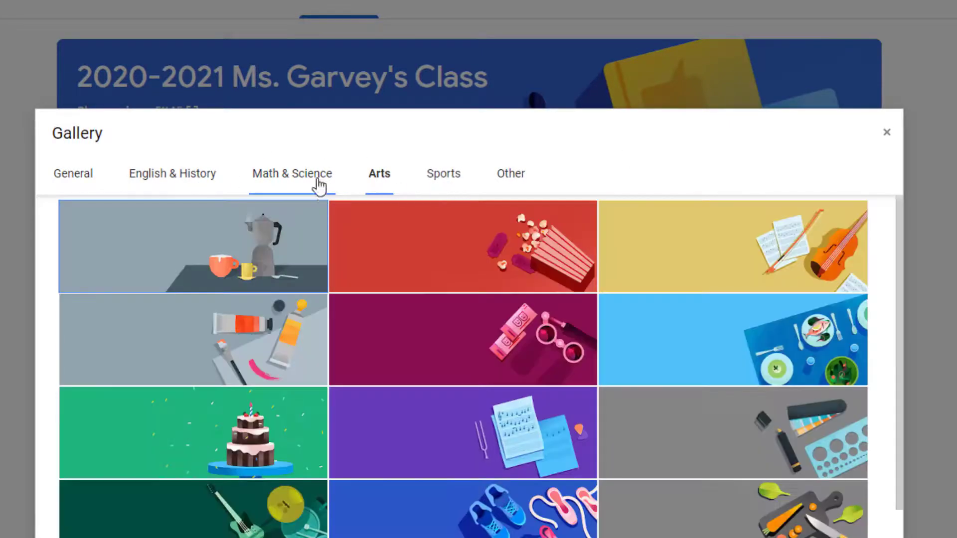
pyautogui.click(319, 182)
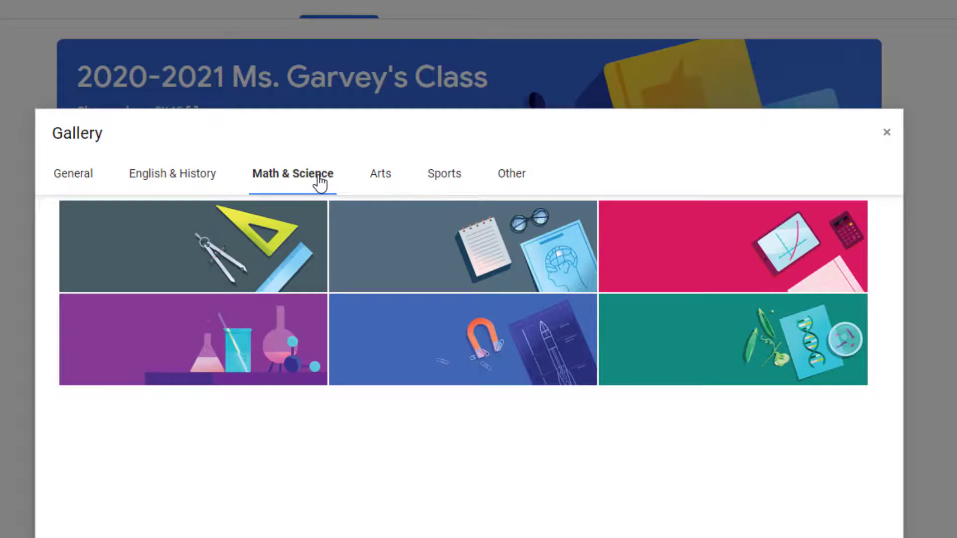
pyautogui.click(486, 257)
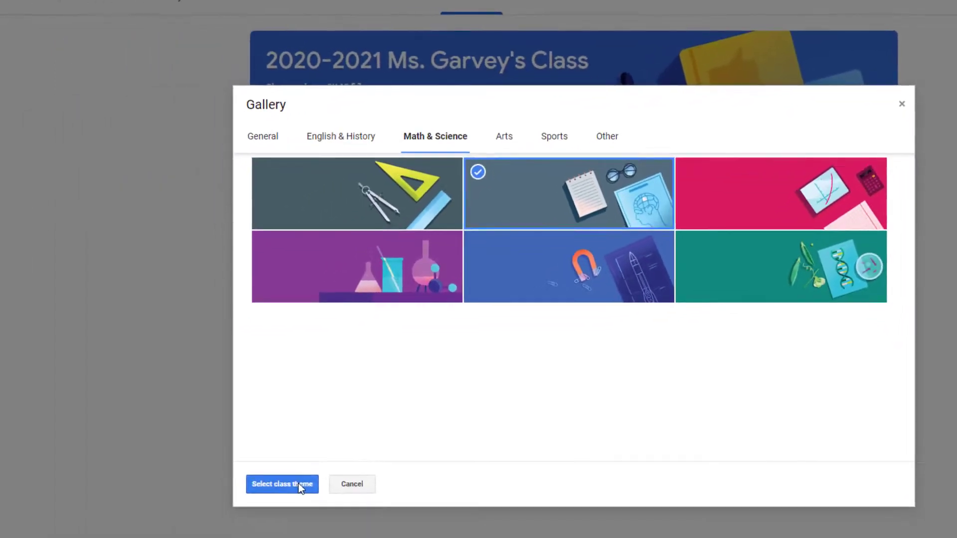
pyautogui.click(136, 537)
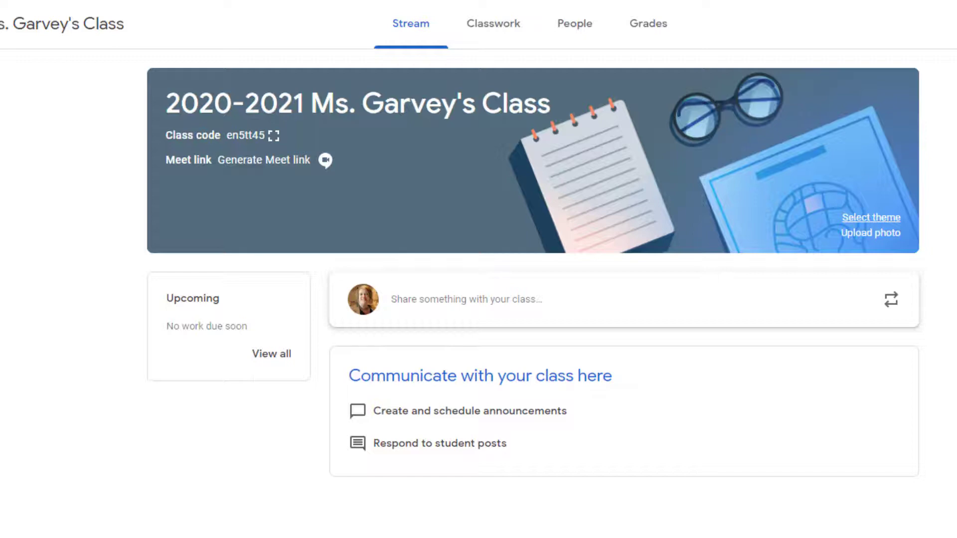
# View the upload dialog for a custom header photo and cancel it without choosing an image.
pyautogui.click(870, 233)
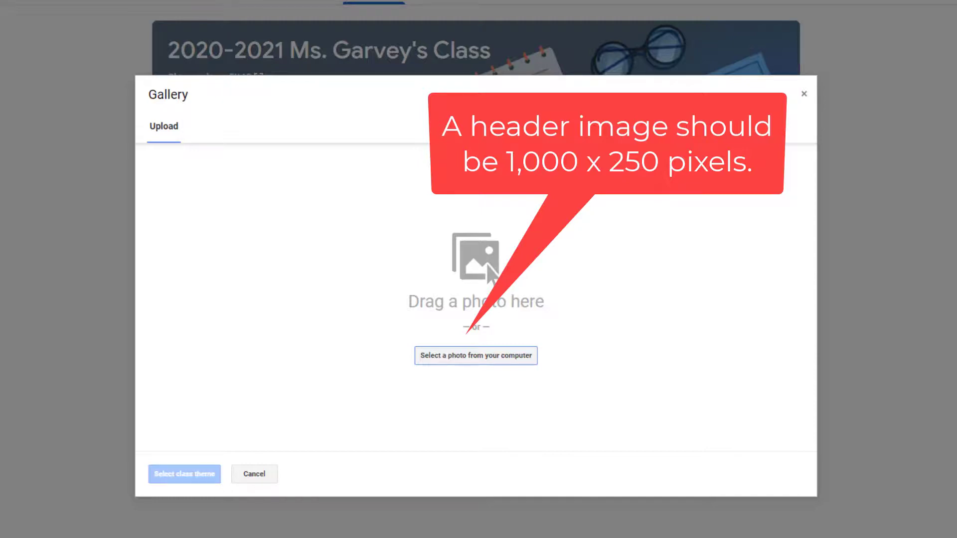
pyautogui.click(242, 479)
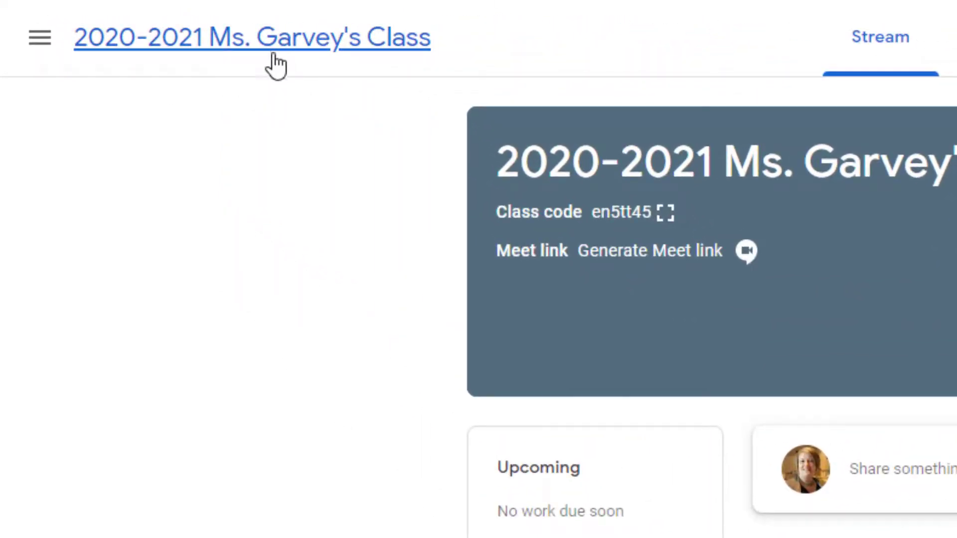
# Go back to the overview of all classes and view the Classroom calendar.
pyautogui.click(40, 37)
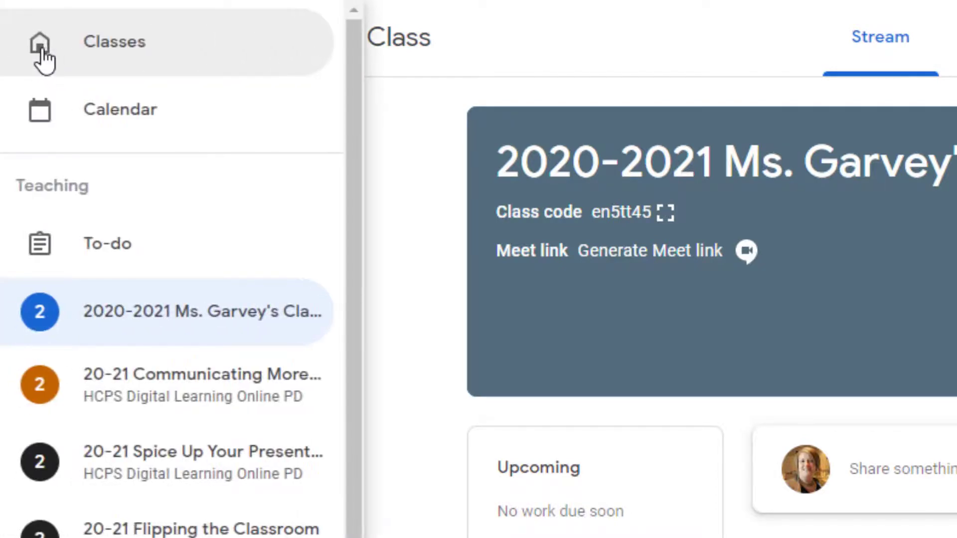
pyautogui.click(95, 60)
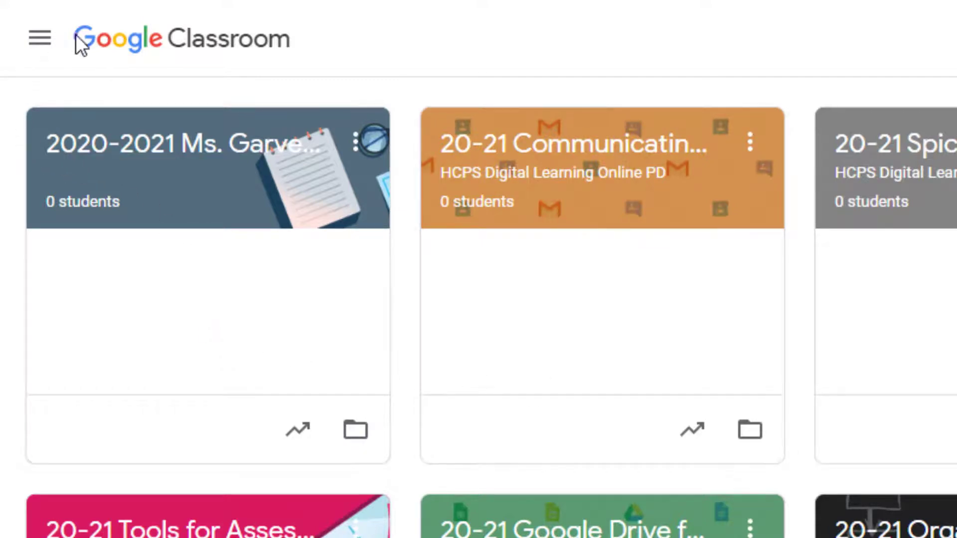
pyautogui.click(39, 39)
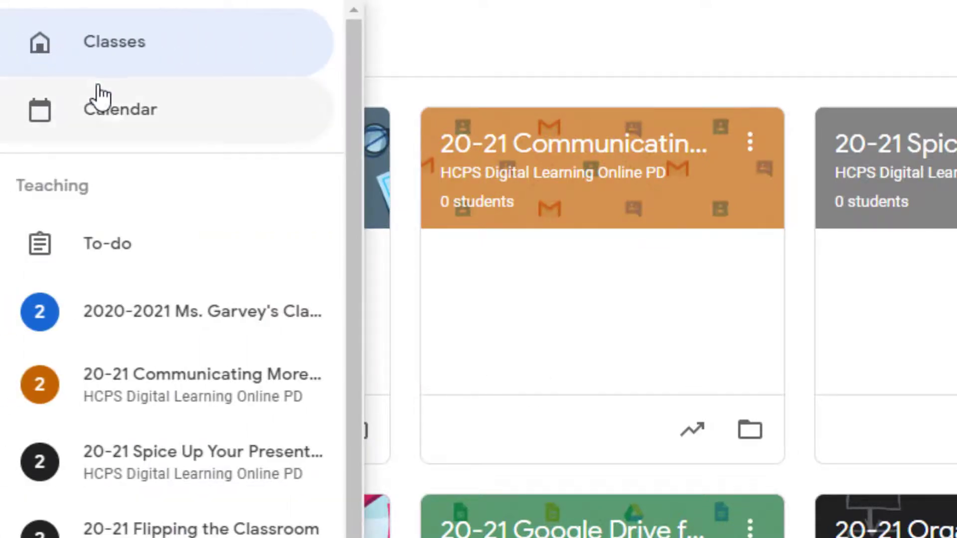
pyautogui.click(113, 113)
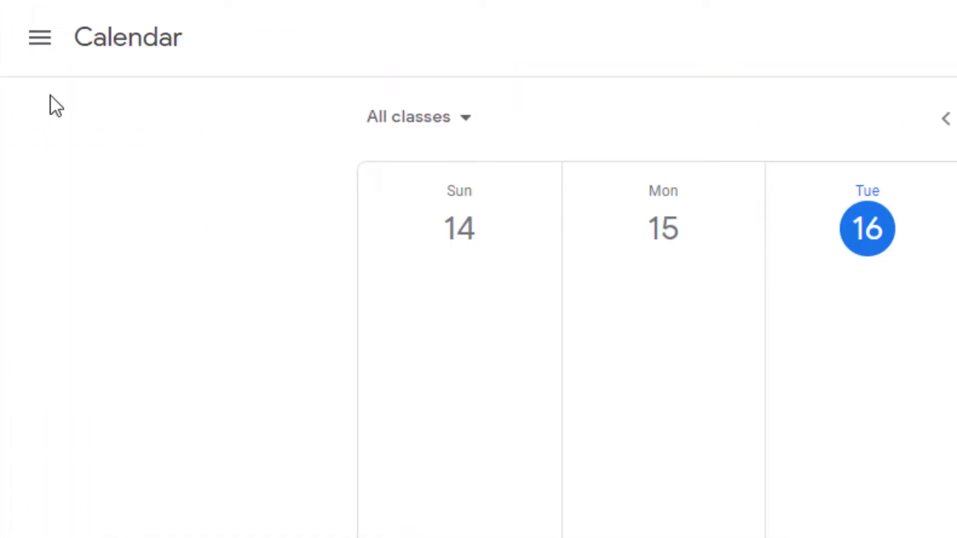
# Examine the main navigation list, including the taught classes, enrolled classes, archived classes and settings entries, and close it.
pyautogui.click(42, 52)
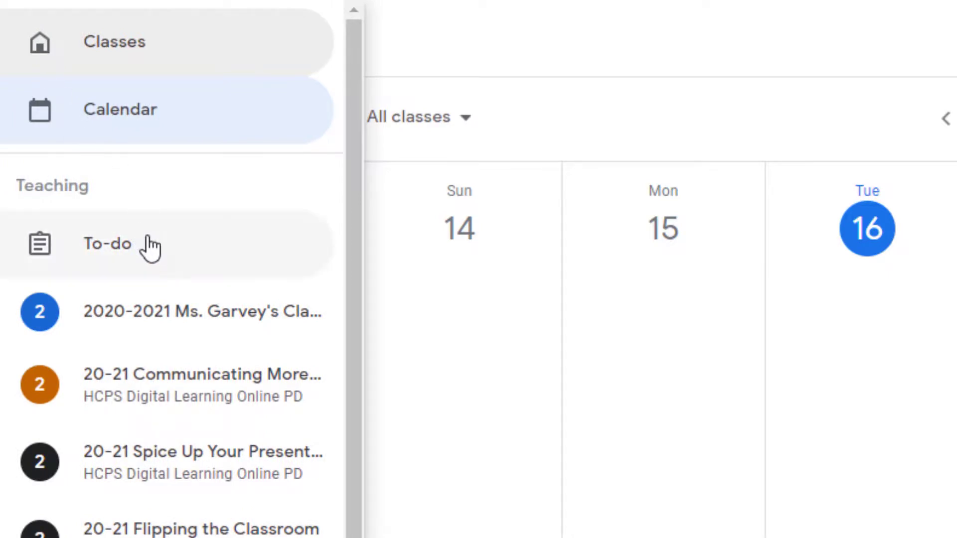
pyautogui.scroll(-10, 202, 267)
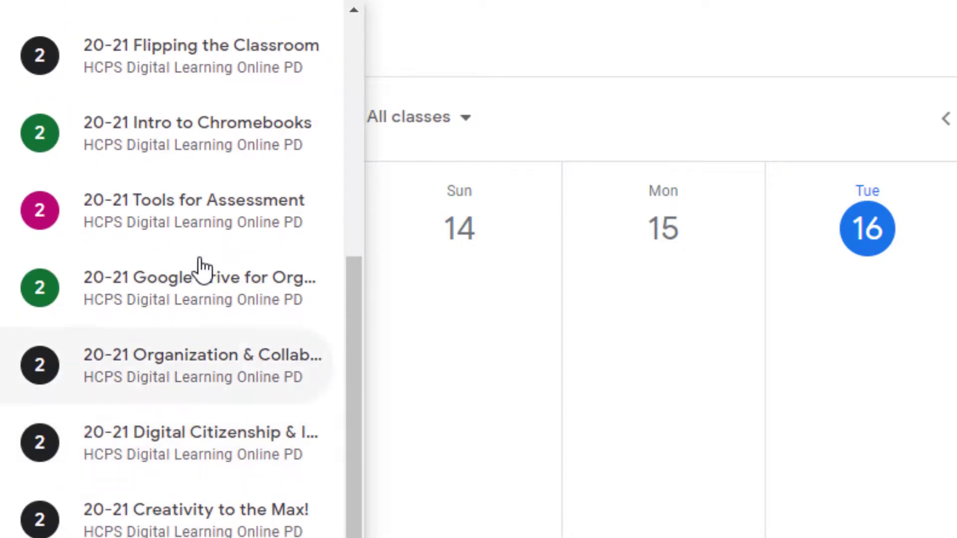
pyautogui.scroll(10, 48, 330)
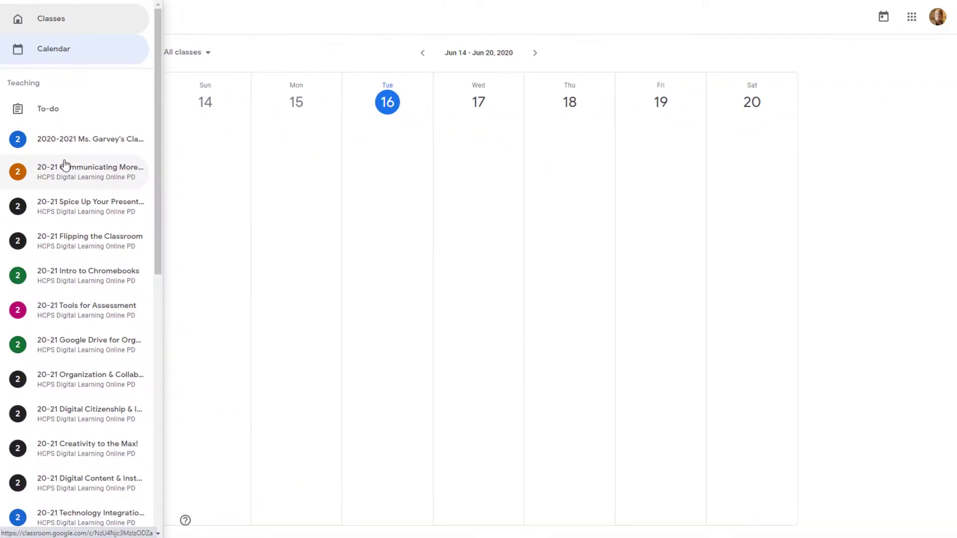
pyautogui.scroll(-8, 63, 167)
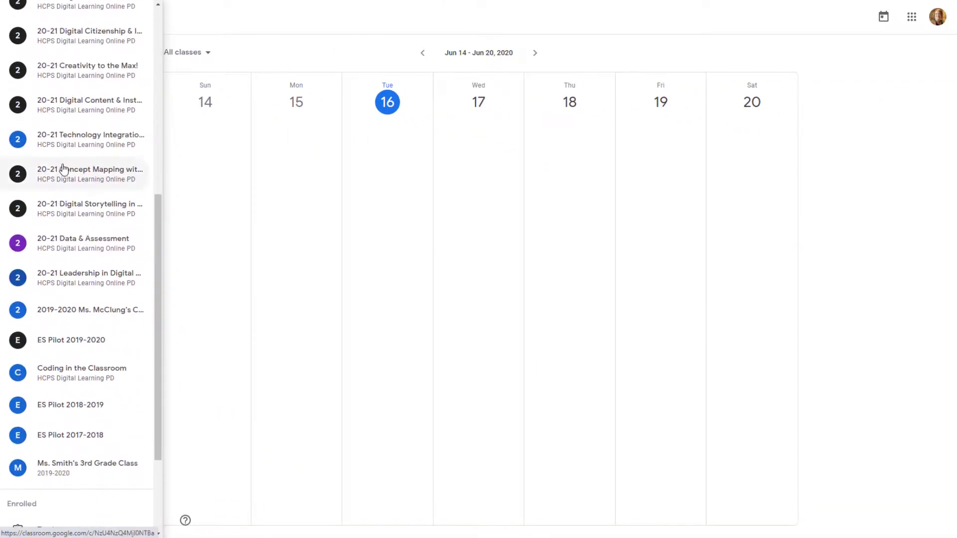
pyautogui.scroll(8, 64, 171)
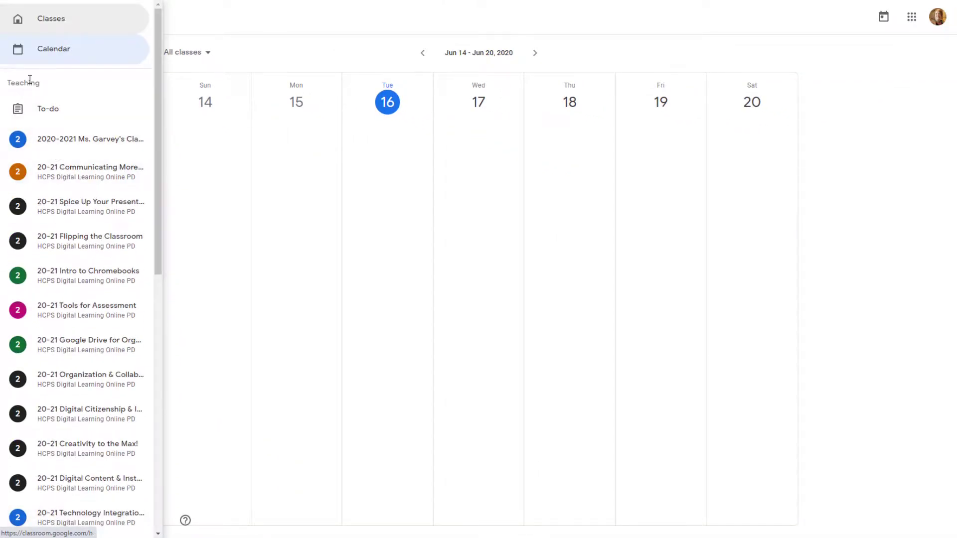
pyautogui.scroll(-10, 54, 259)
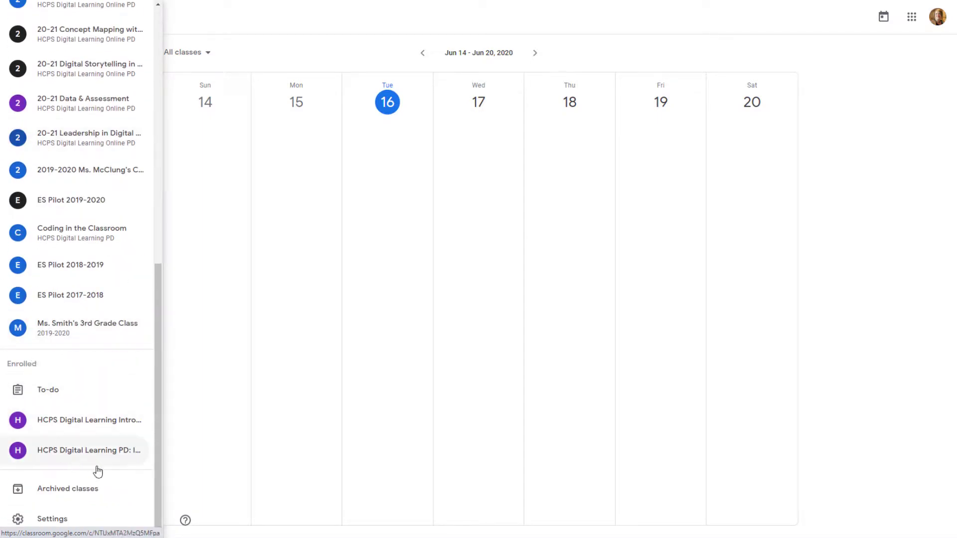
pyautogui.click(258, 28)
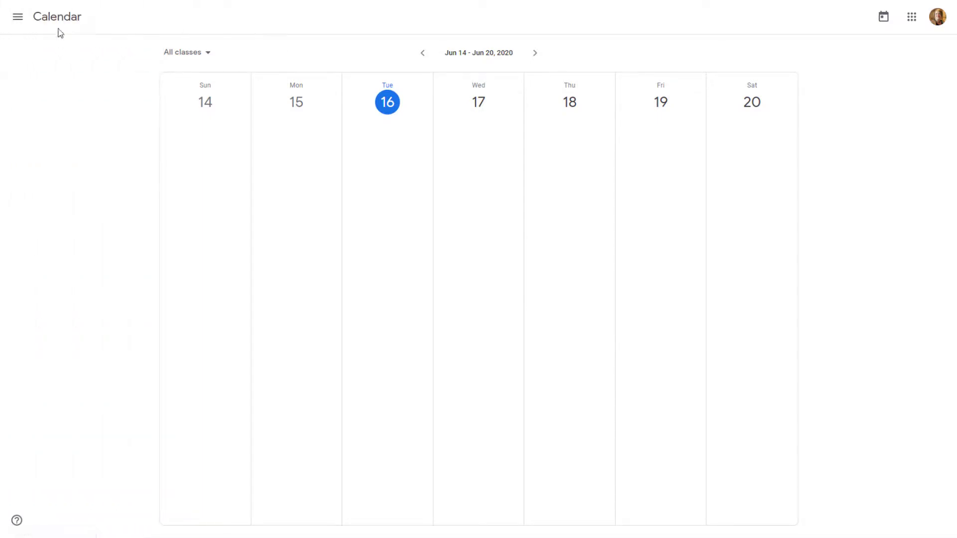
# Return from the calendar to the classes overview and open the new 2020-2021 class.
pyautogui.click(18, 19)
pyautogui.click(19, 19)
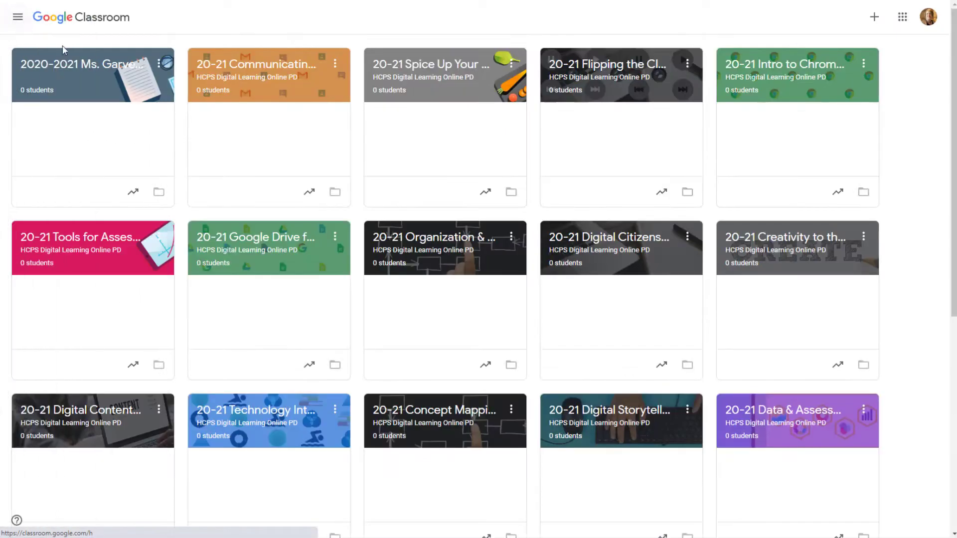
pyautogui.click(85, 74)
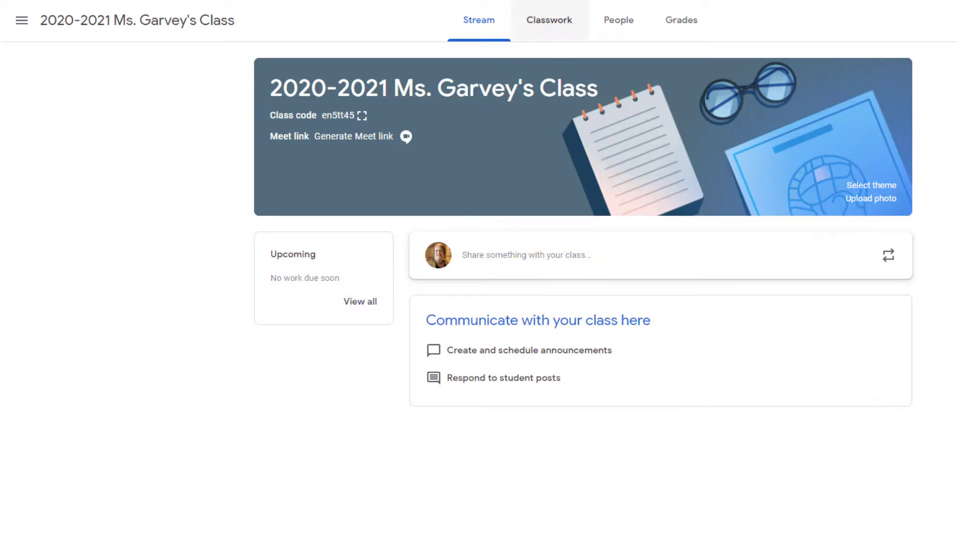
# View the class's Classwork, People and Grades pages and return to its Stream.
pyautogui.click(547, 32)
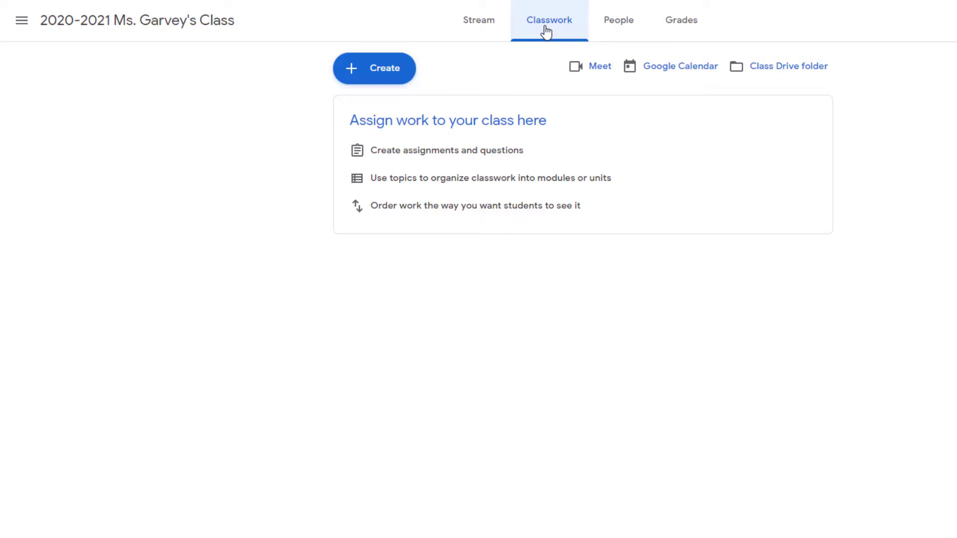
pyautogui.click(630, 29)
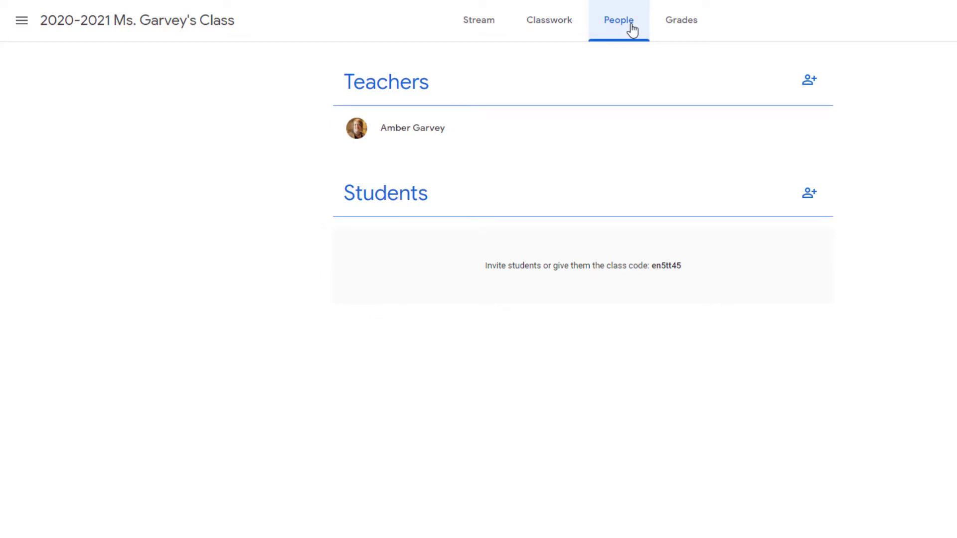
pyautogui.click(684, 34)
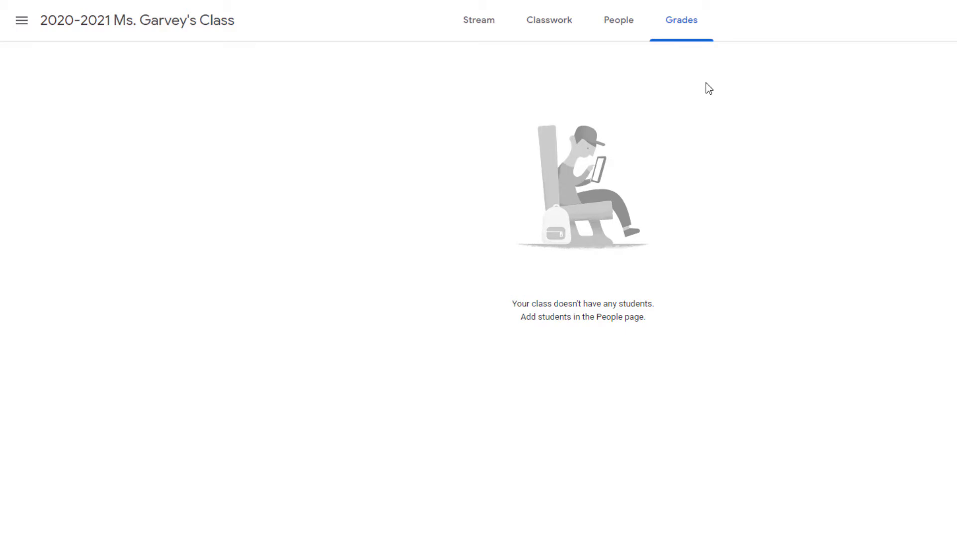
pyautogui.click(487, 34)
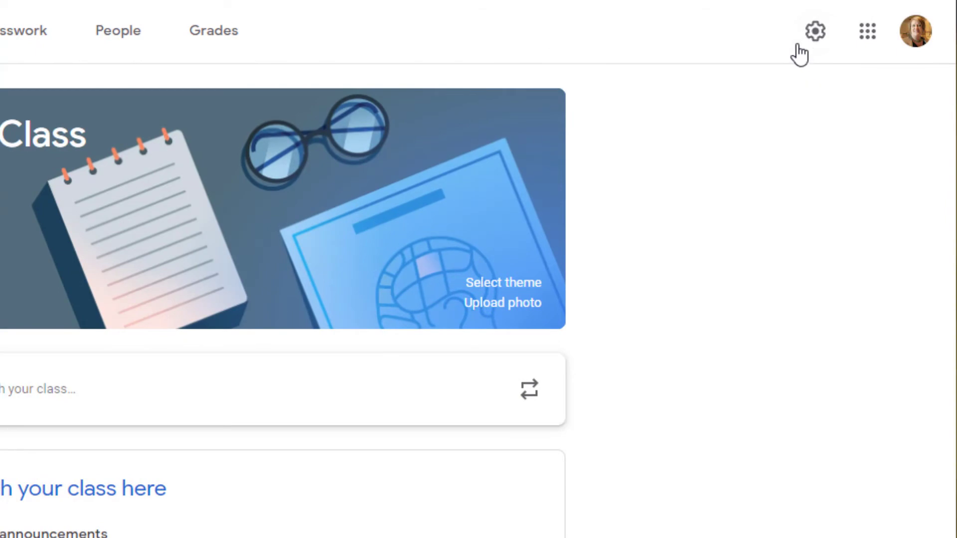
# View the class settings and close them without making changes.
pyautogui.click(817, 38)
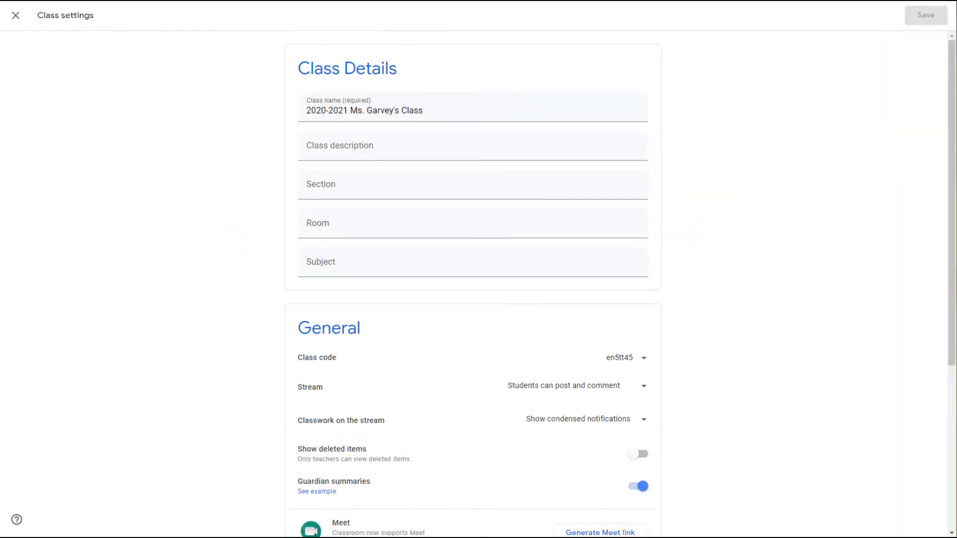
pyautogui.click(15, 20)
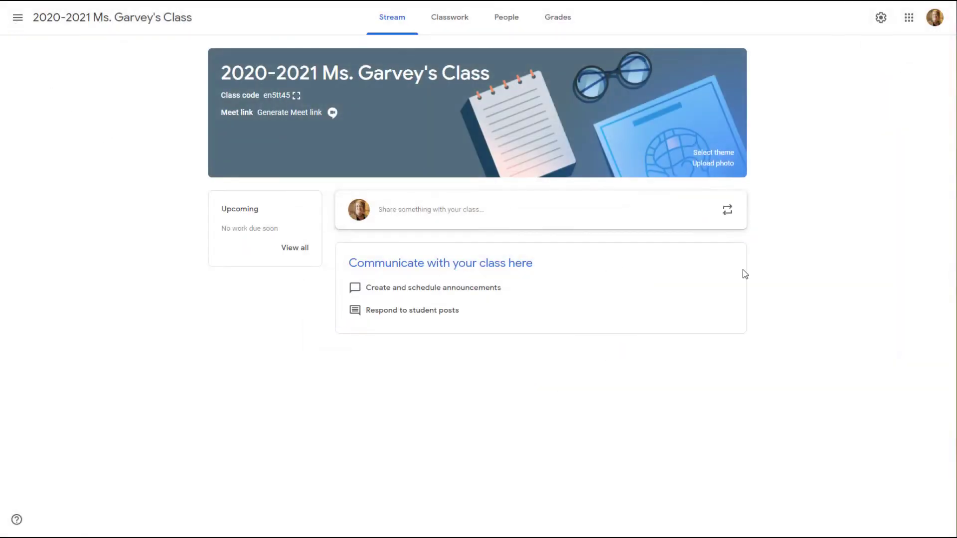